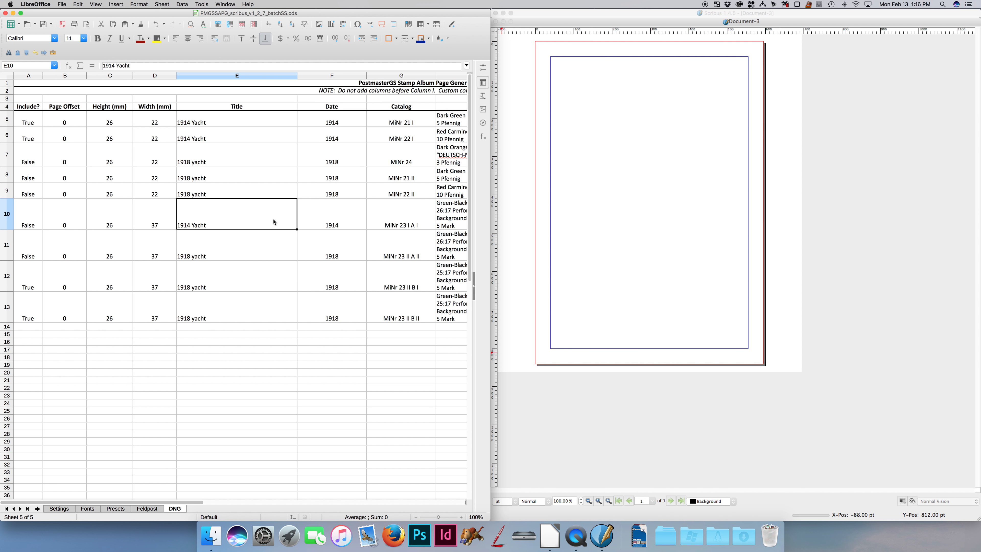
Examine the Include? and Page Offset values of the stamp rows on the DNG sheet.
left_click(243, 171)
left_click(242, 159)
left_click(656, 207)
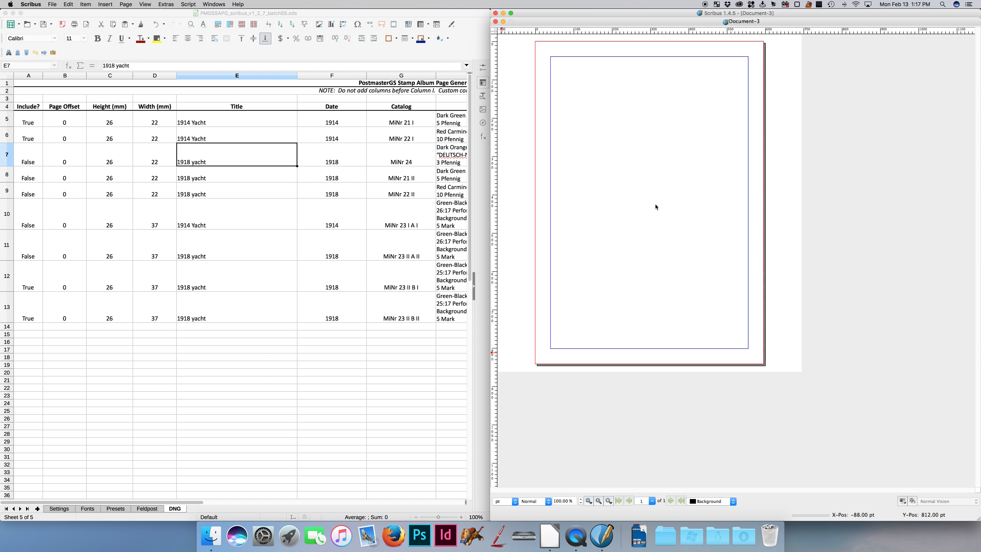
left_click(56, 195)
left_click(47, 135)
left_click(37, 123)
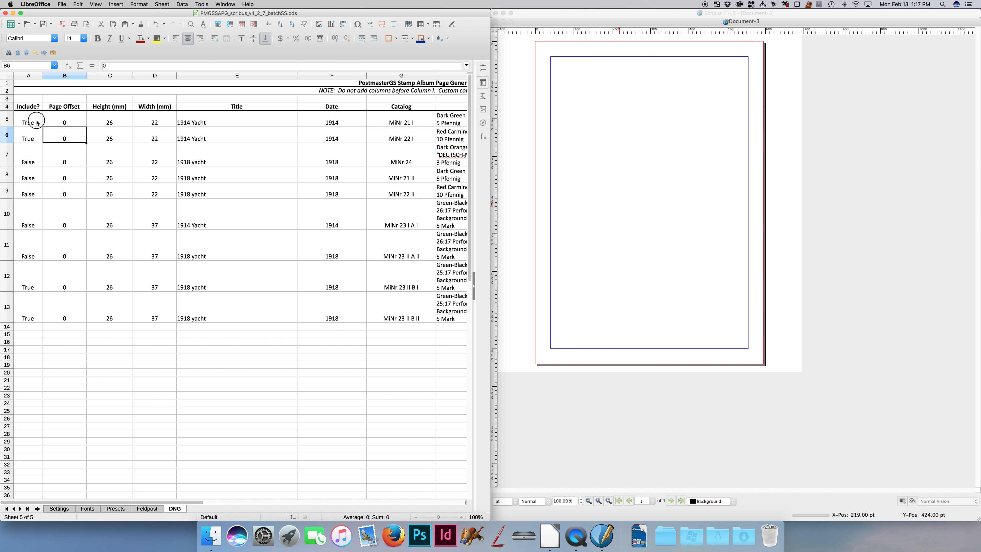
left_click(34, 141)
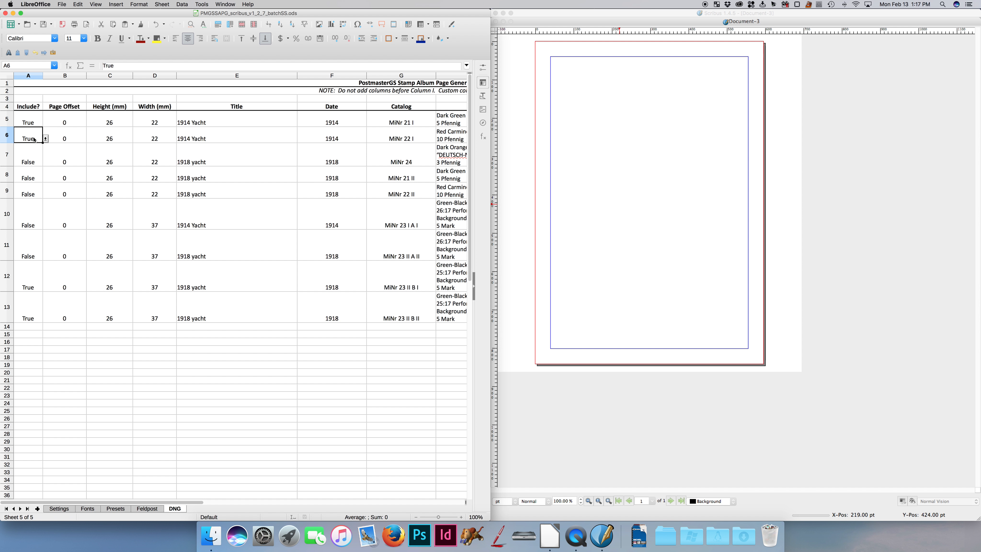
left_click(27, 285)
left_click(29, 316)
left_click(29, 282)
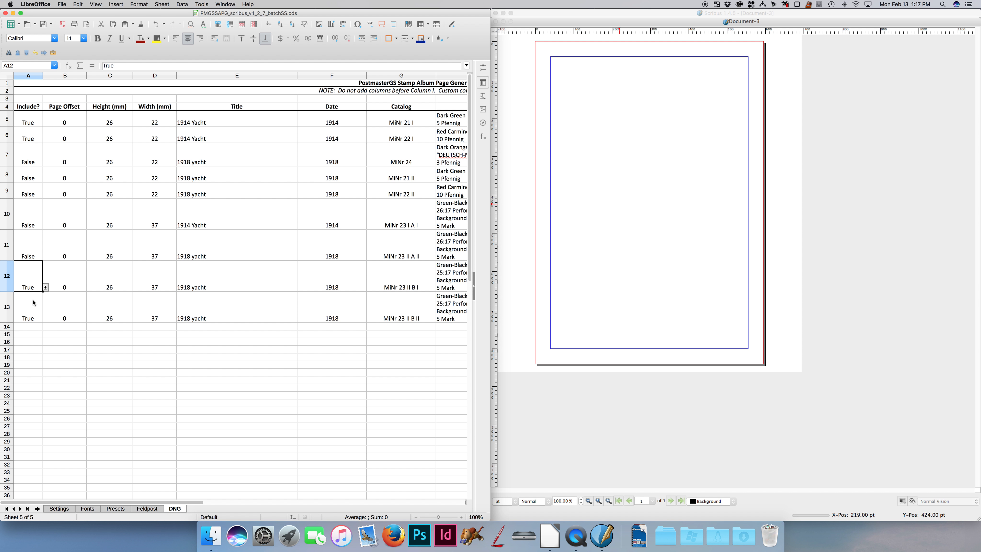
left_click(62, 275)
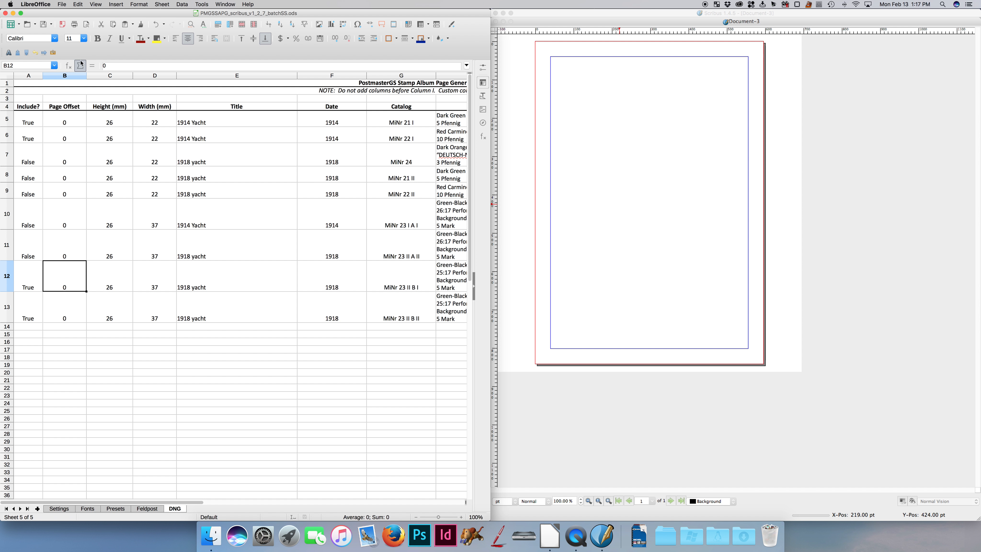
Export the DNG sheet's stamp data for the album page script.
left_click(44, 52)
left_click(312, 155)
left_click(290, 169)
left_click(295, 170)
Switch to Scribus and run the recent script pytSAPG_v1_2_7.py to generate the stamp blocks on the blank page.
left_click(627, 184)
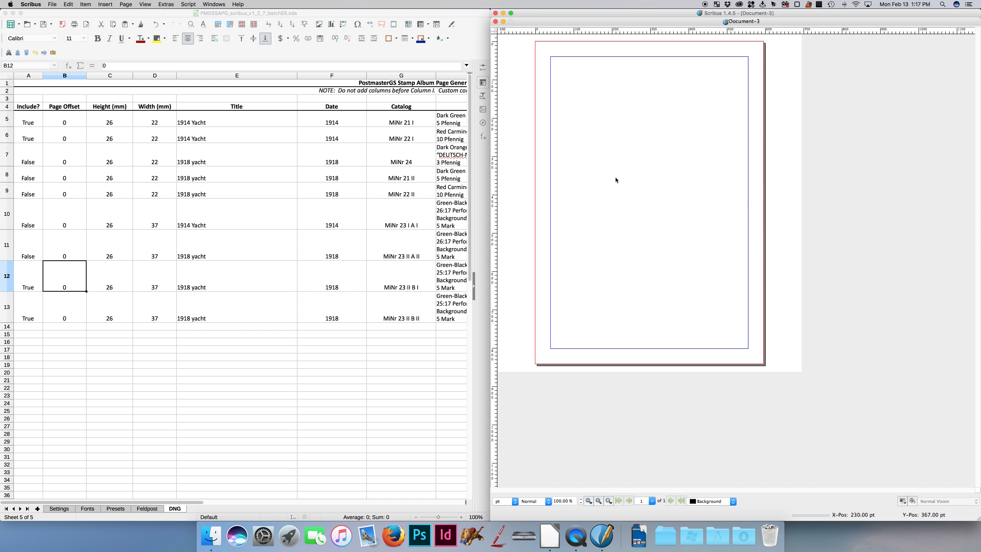
left_click(188, 4)
mouse_move(204, 28)
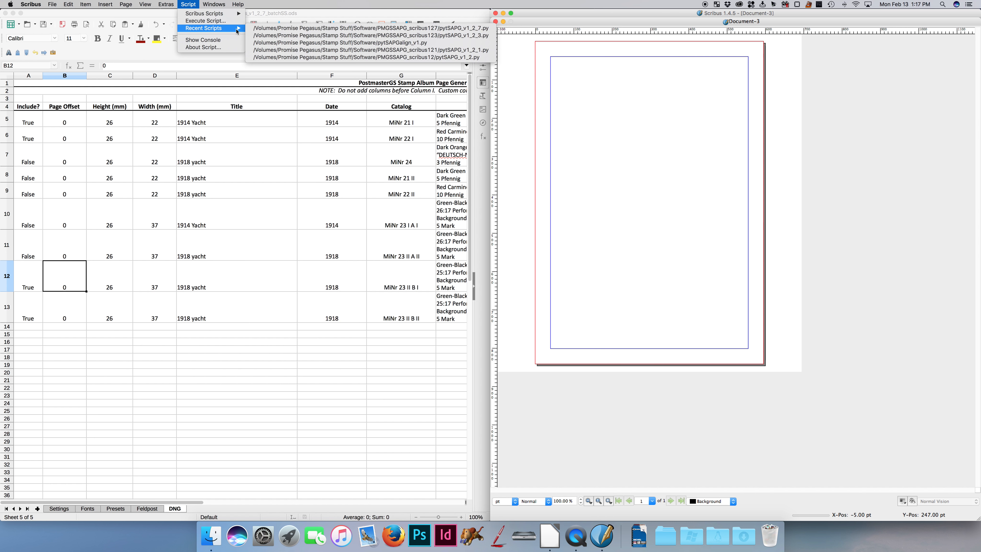
left_click(265, 30)
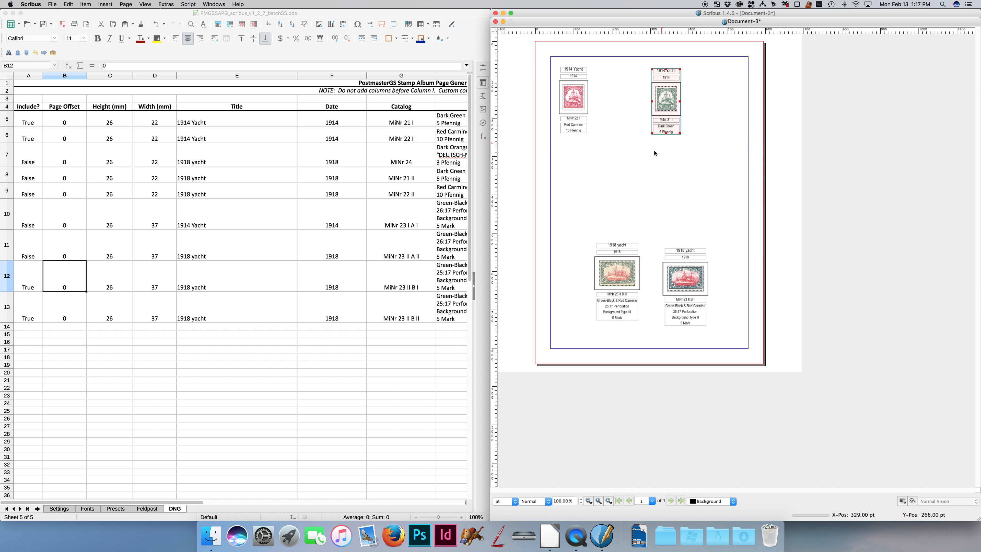
Move the two 1914 Yacht stamp blocks together lower on the page, toward its middle.
left_click(654, 192)
left_click_drag(537, 64, 696, 150)
left_click_drag(674, 112, 707, 169)
Compare the 1914 and 1918 yacht stamp blocks on the page with their rows in the DNG sheet.
left_click_drag(569, 231, 744, 351)
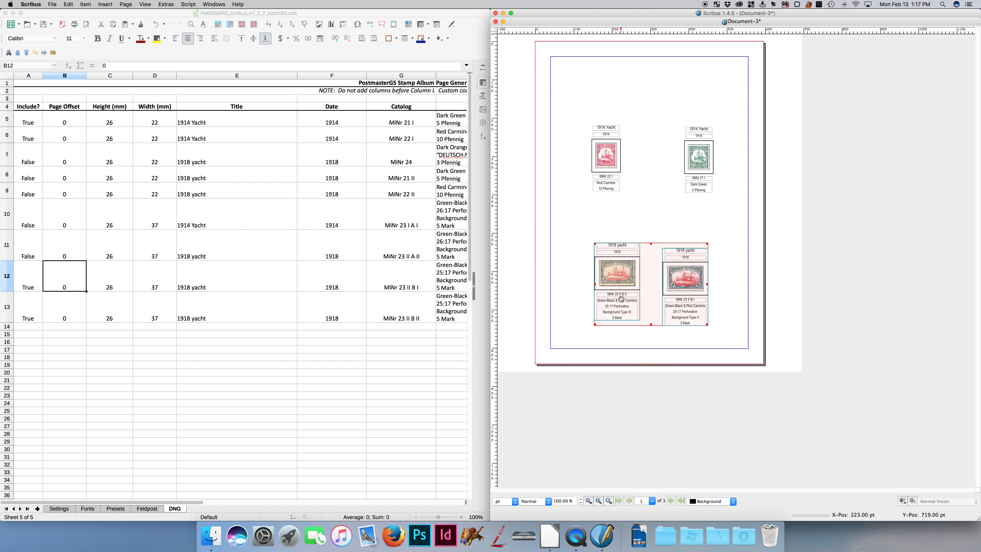
left_click(599, 235)
left_click_drag(573, 109, 730, 336)
left_click(730, 335)
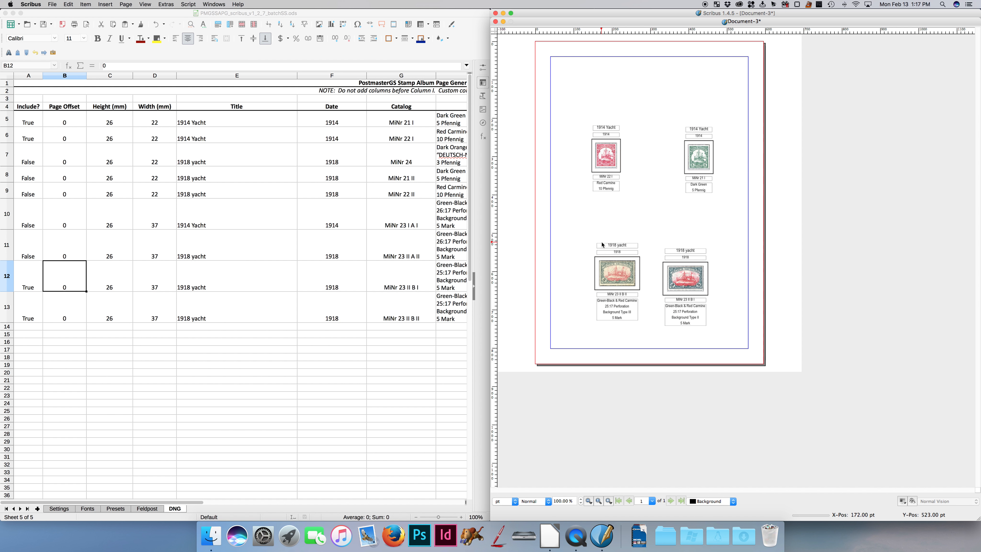
left_click(646, 164)
left_click_drag(647, 164, 756, 205)
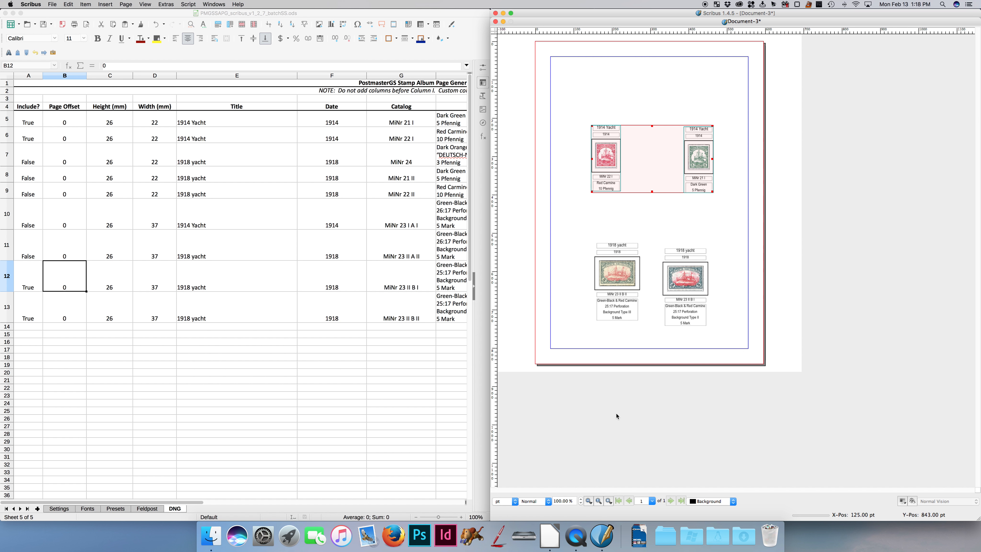
left_click(574, 236)
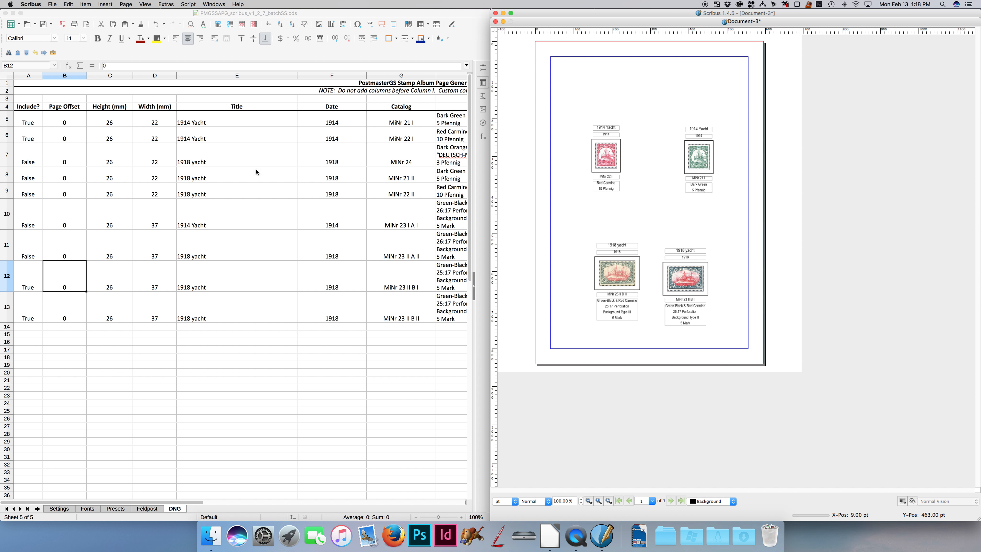
left_click(194, 222)
left_click_drag(563, 225, 717, 334)
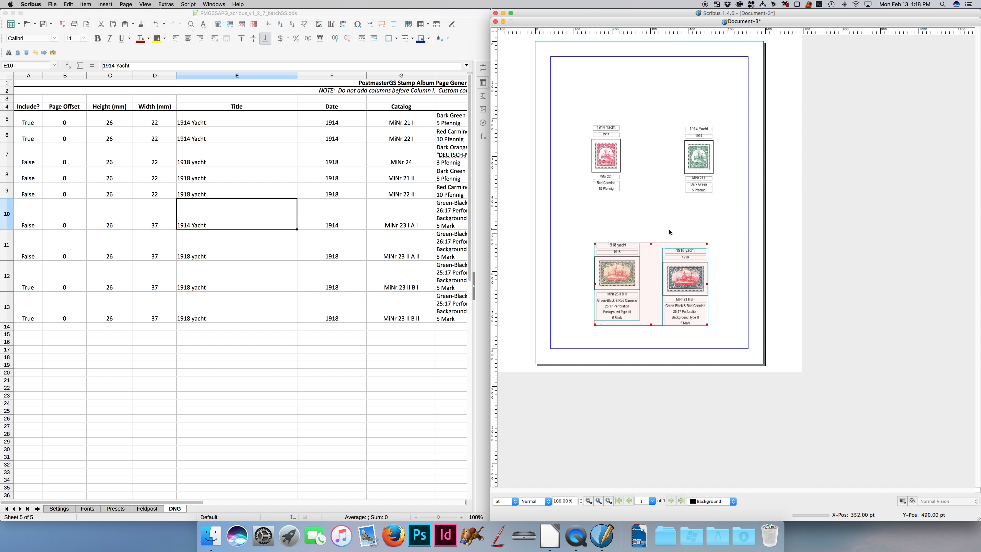
left_click(639, 219)
left_click_drag(572, 103, 735, 334)
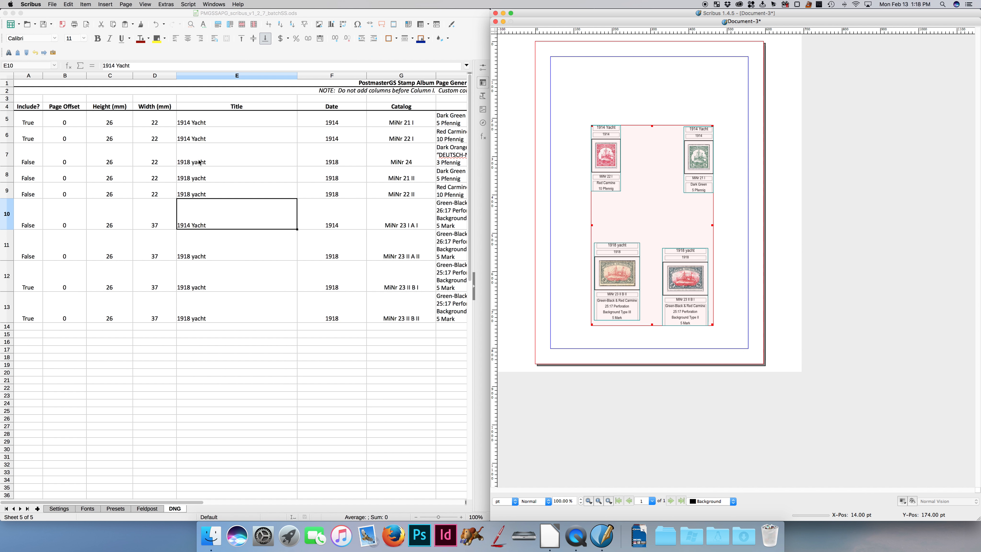
Delete all four stamp blocks from the page.
left_click(625, 106)
left_click_drag(560, 106, 741, 342)
key("Delete")
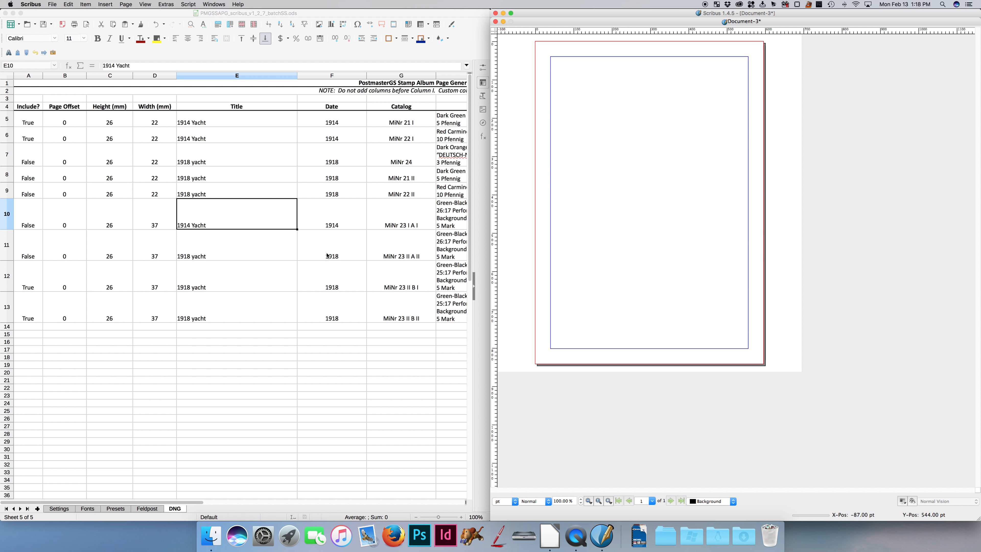
Review the Page Offset column of the included 1914 Yacht stamps against the blank Scribus page.
left_click(112, 253)
left_click(76, 135)
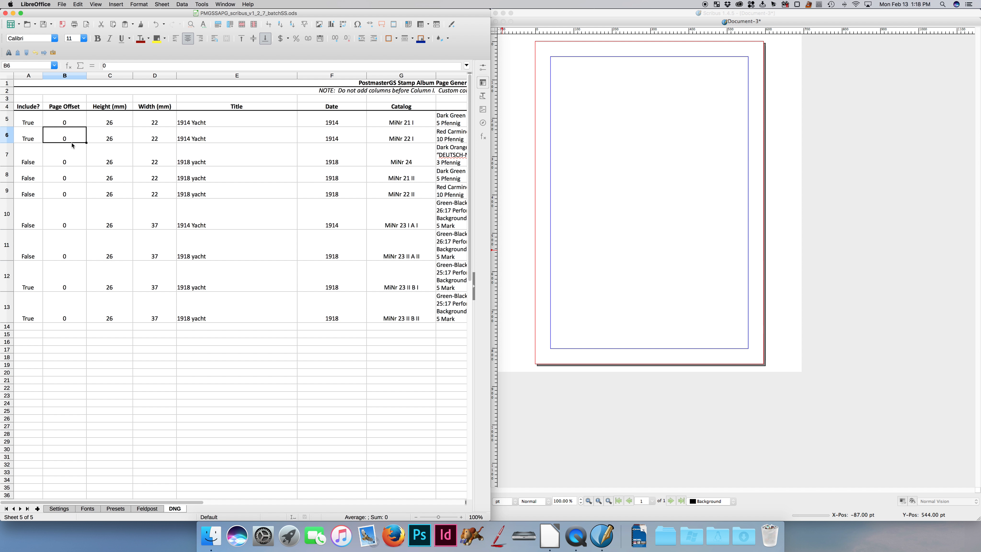
left_click(65, 121)
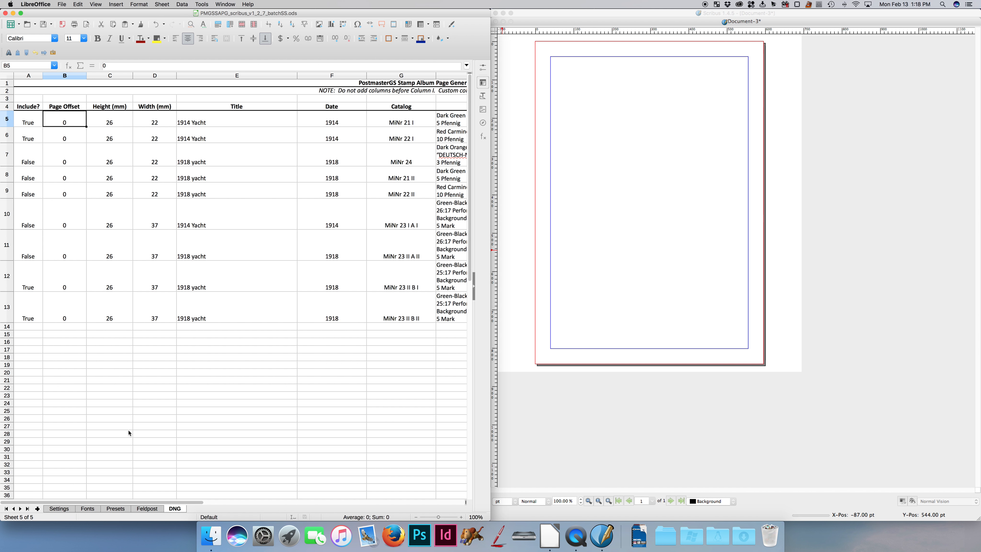
left_click(73, 350)
left_click(64, 108)
left_click(65, 121)
left_click(658, 205)
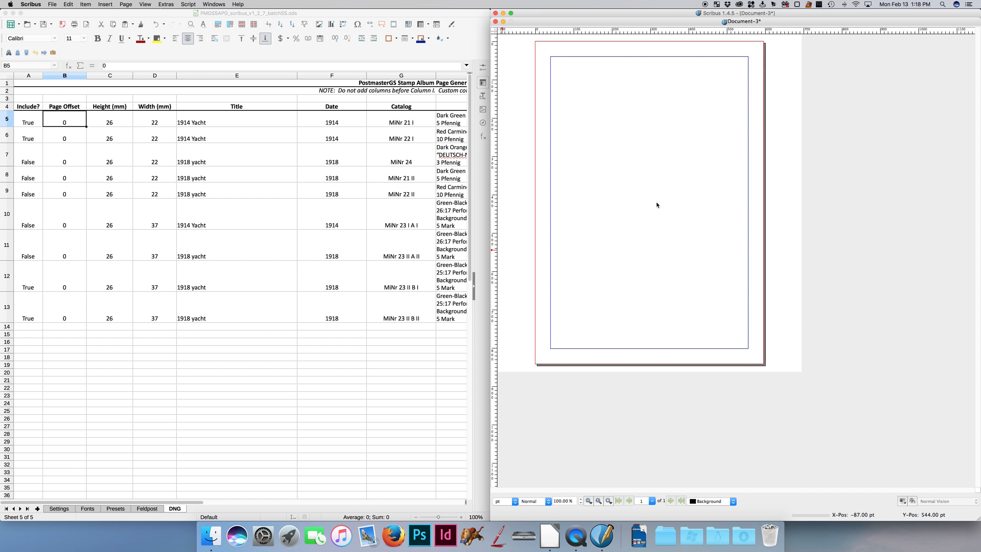
left_click(632, 188)
left_click(631, 206)
Set the Page Offset to 1 for the 1918 yacht stamps MiNr 23 II B I and MiNr 23 II B II.
left_click(84, 277)
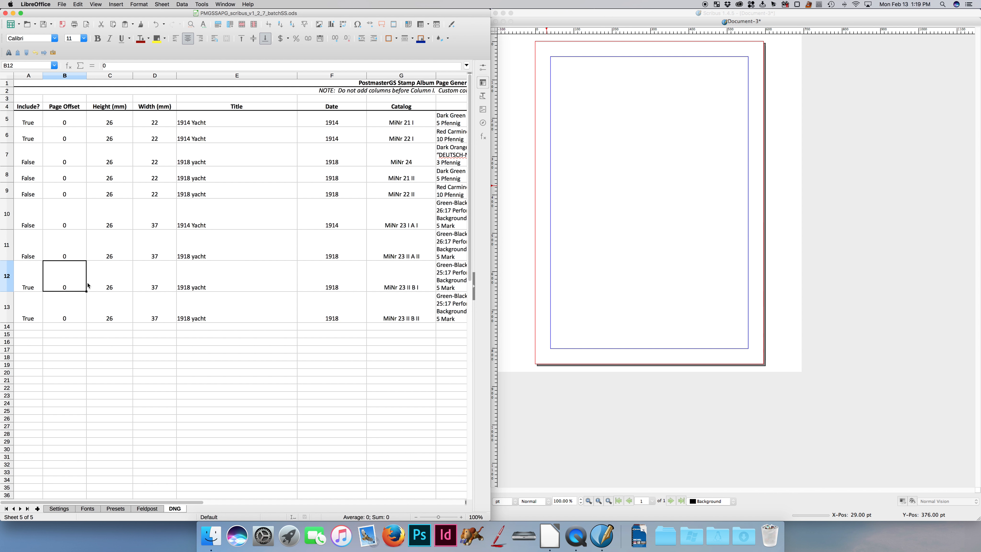
type("1")
key("Return")
type("1")
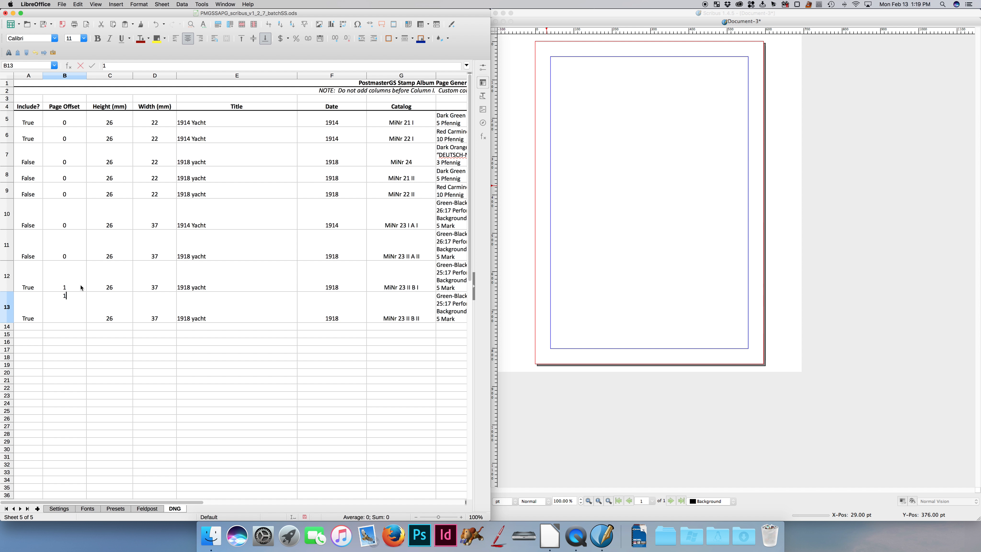
left_click(80, 279)
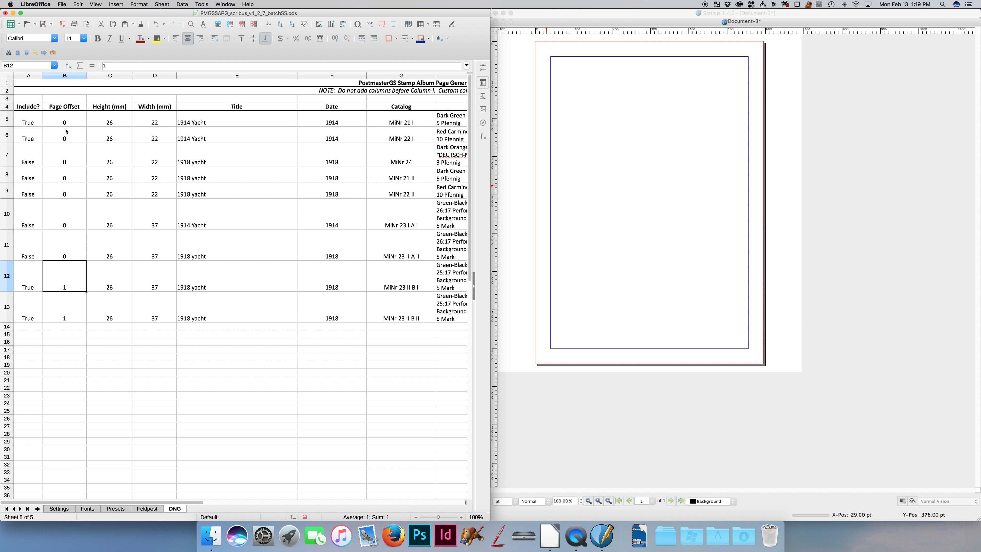
Check the Page Offset cells of the last two 1918 yacht stamps against the Scribus document's page.
left_click(669, 235)
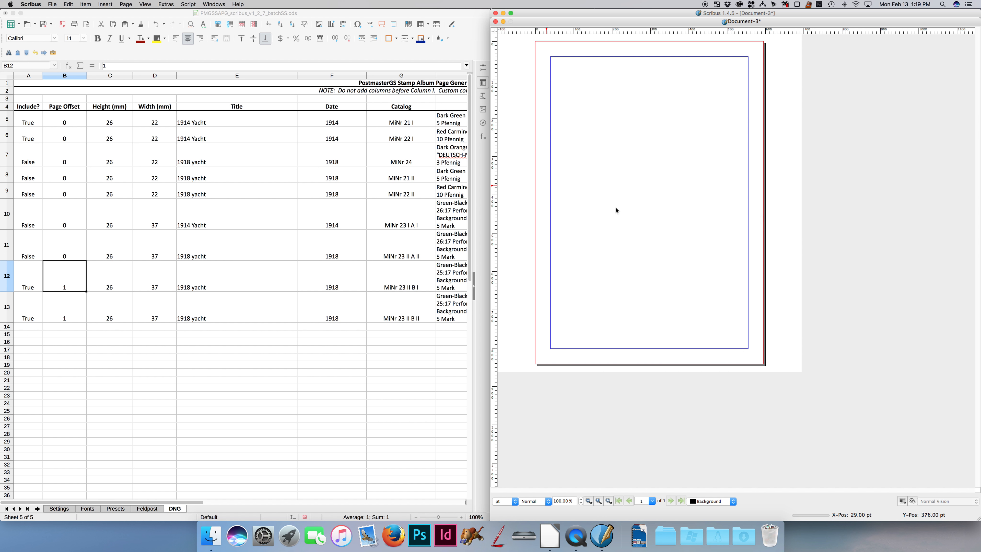
left_click(77, 307)
left_click(64, 286)
left_click(70, 312)
left_click(65, 287)
left_click(65, 307)
left_click(71, 290)
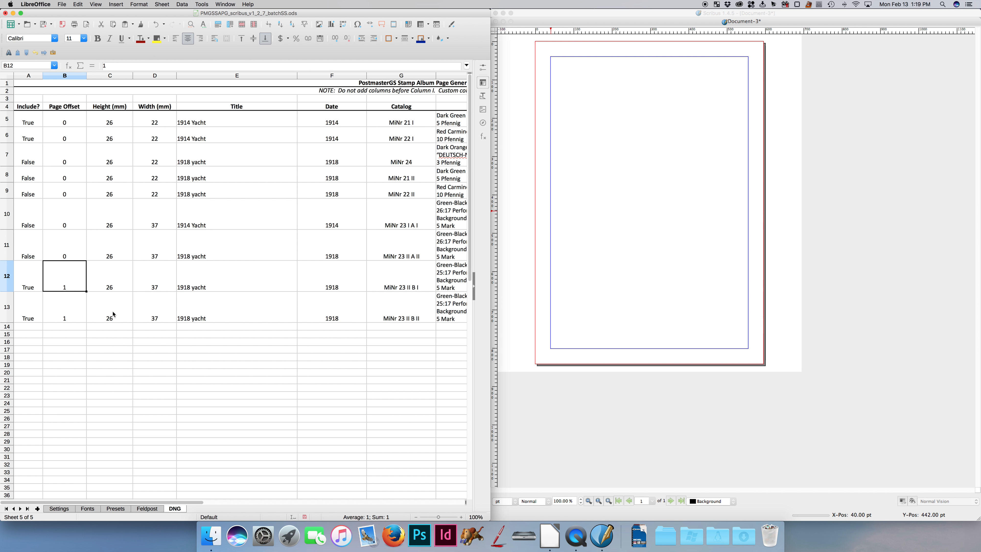
left_click(586, 238)
Export the DNG sheet's data with the page offset of 1 for the last two stamps.
left_click(44, 53)
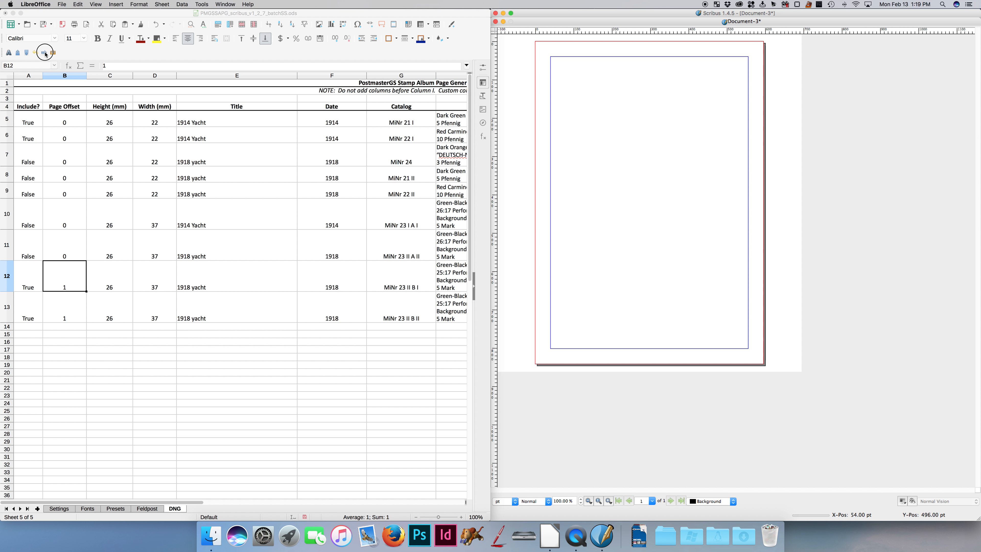
left_click(312, 155)
left_click(294, 168)
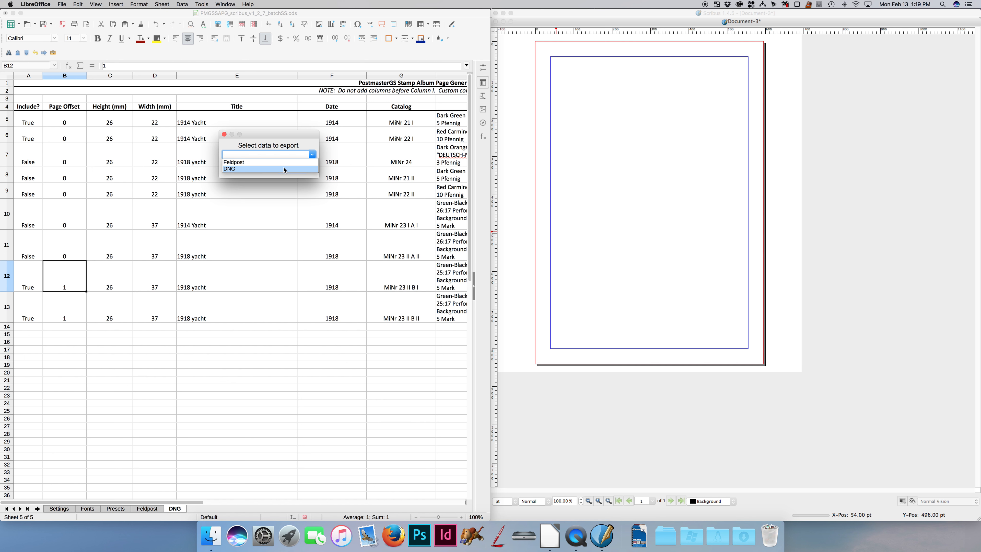
left_click(290, 169)
Run the stamp album script in Scribus to generate the stamp blocks across two pages.
left_click(599, 205)
left_click(188, 4)
mouse_move(209, 32)
left_click(290, 38)
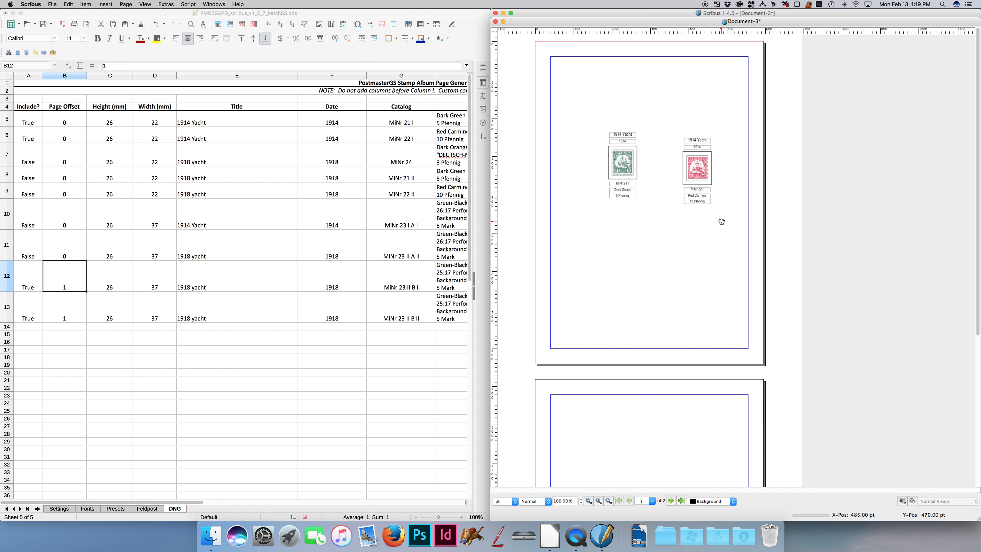
Set the Page Offset to 2 for the 1918 yacht stamps MiNr 23 II B I and MiNr 23 II B II.
left_click(73, 299)
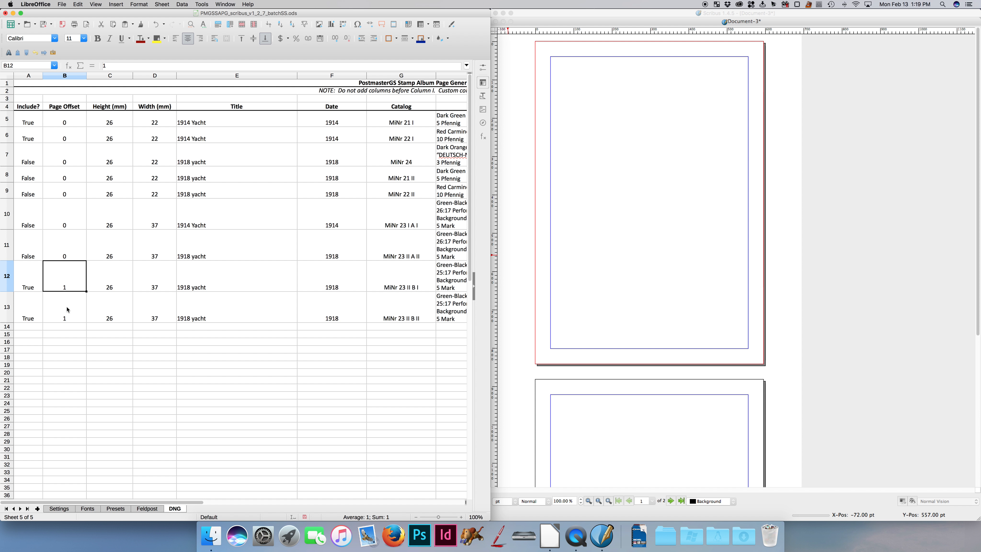
type("2")
key("Return")
left_click(105, 285)
left_click(56, 135)
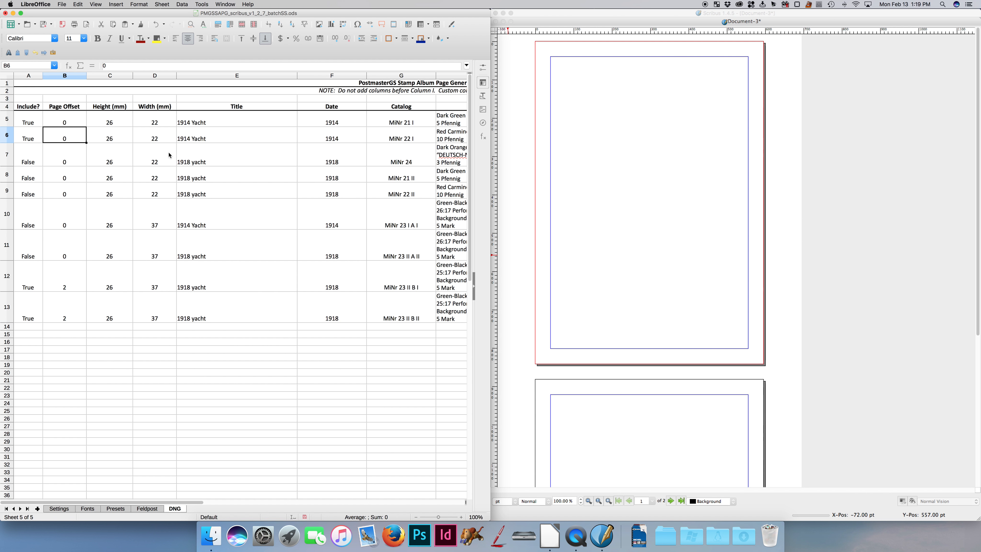
Export the DNG sheet's data again with the page offset of 2 for the last two stamps.
left_click(619, 209)
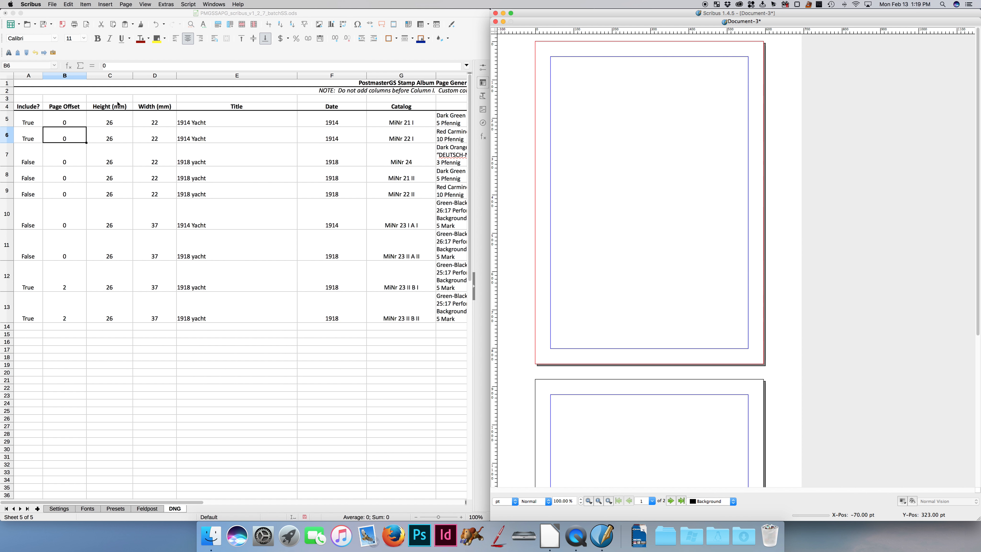
left_click(45, 53)
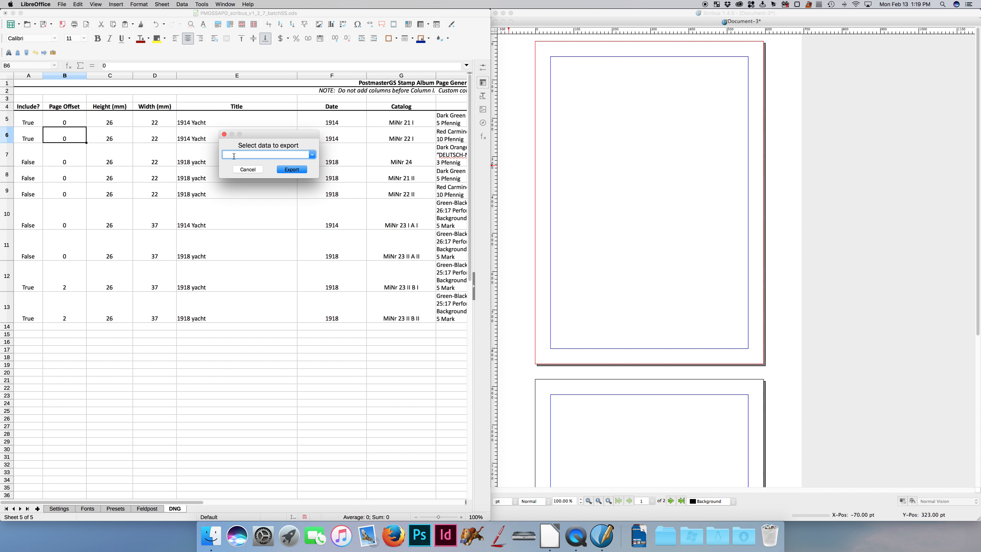
left_click(312, 155)
left_click(251, 163)
left_click(292, 170)
Switch to Scribus and rerun the recent script pytSAPG_v1_2_7.py to place the stamps across three pages.
left_click(546, 187)
left_click(189, 5)
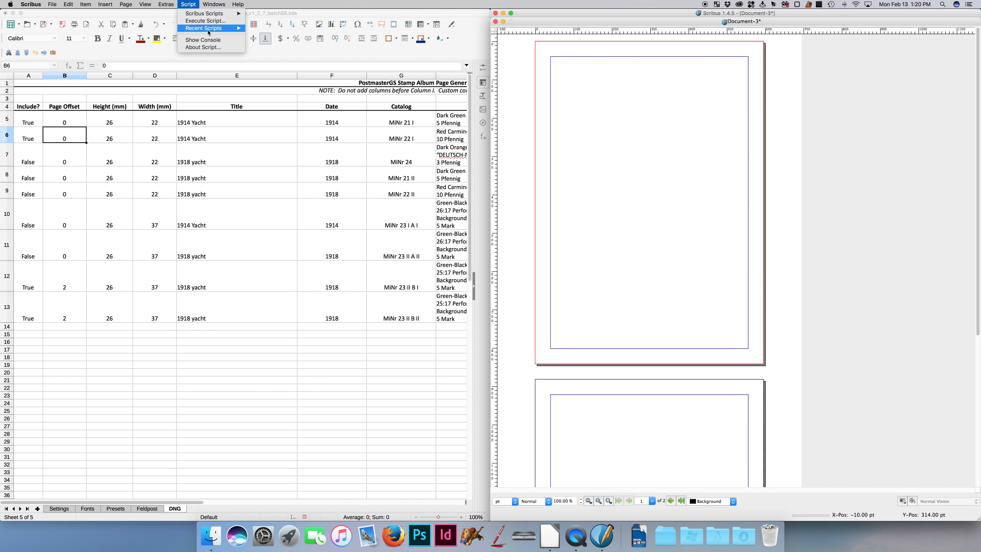
left_click(293, 29)
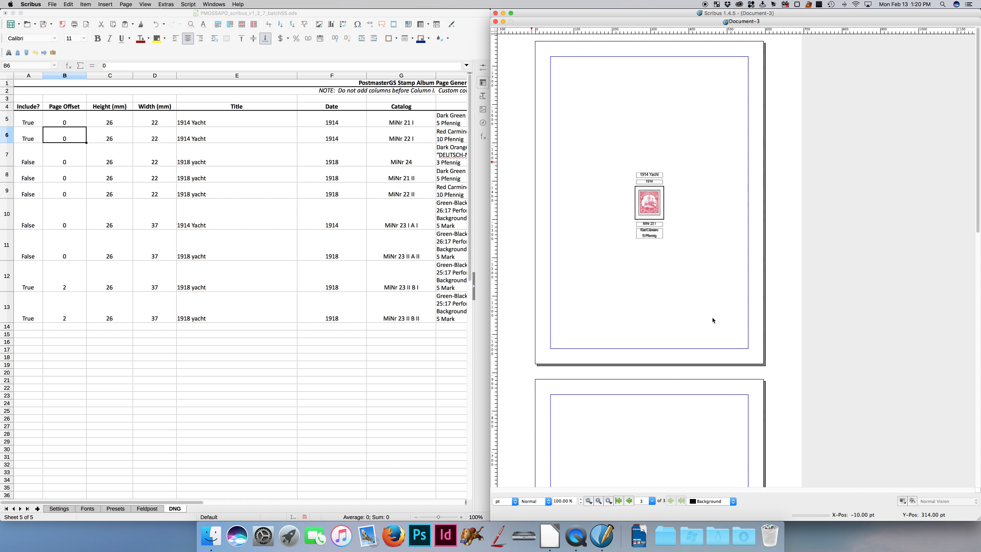
Pull apart the overlapping 1914 Yacht blocks on the first page and the 1918 yacht blocks on the third page.
left_click(653, 214)
left_click_drag(650, 207, 624, 189)
scroll(701, 282, "down", 10)
scroll(702, 282, "down", 5)
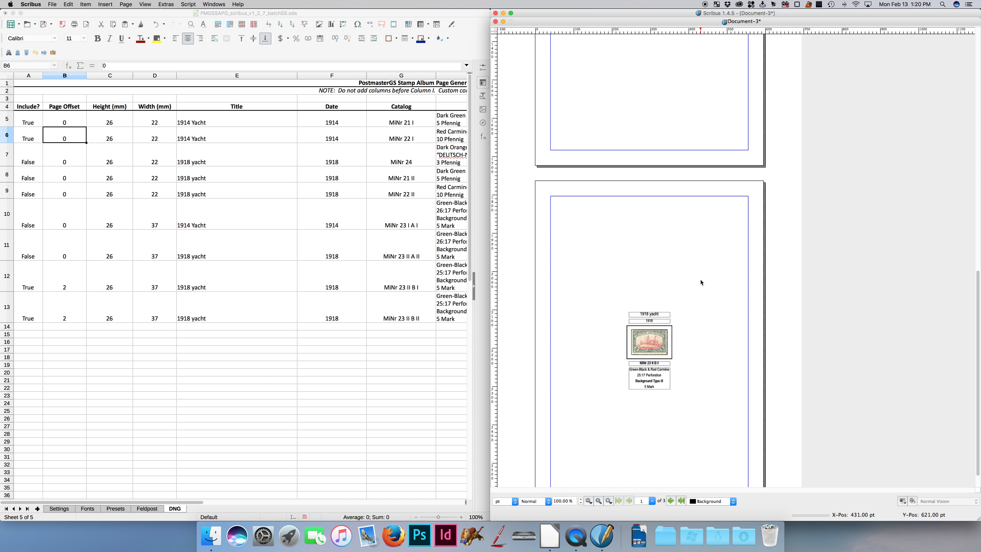
left_click_drag(628, 365, 609, 315)
Delete the 1918 yacht stamp blocks from the third page and the 1914 Yacht blocks from the first page.
left_click_drag(585, 246, 741, 400)
key("Delete")
scroll(725, 330, "up", 1)
scroll(725, 331, "up", 15)
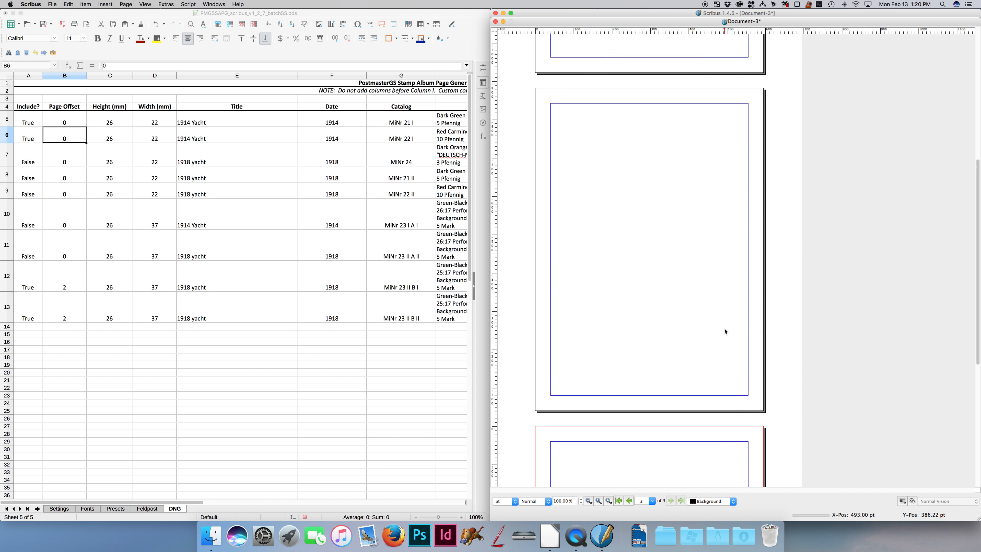
left_click_drag(671, 189, 583, 121)
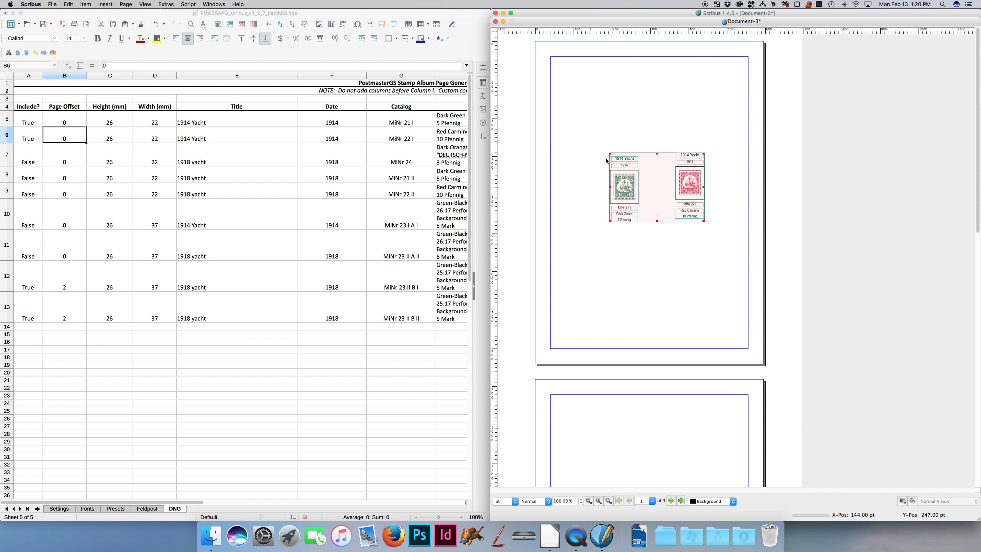
key("Delete")
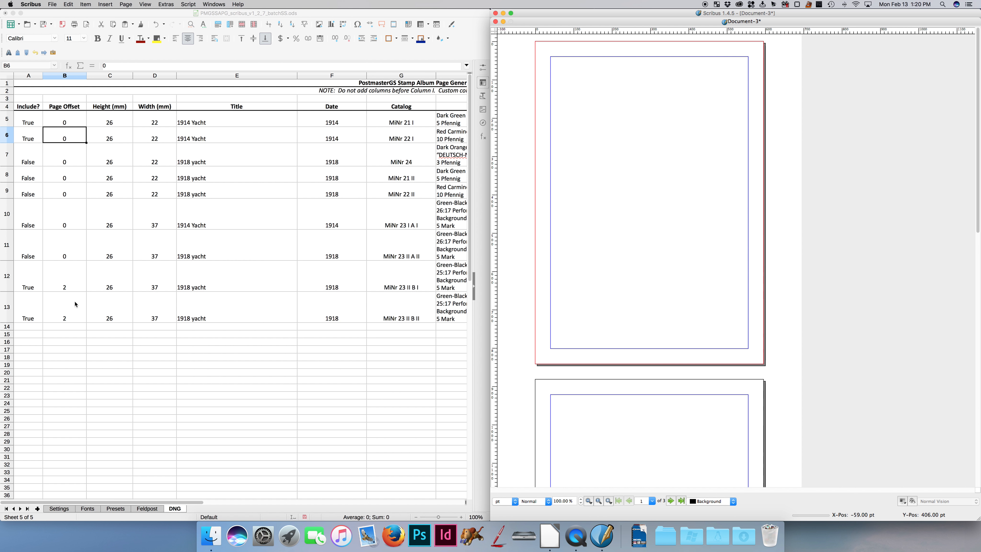
Select the Page Offset cell of the MiNr 23 II B I stamp in the spreadsheet.
left_click(72, 288)
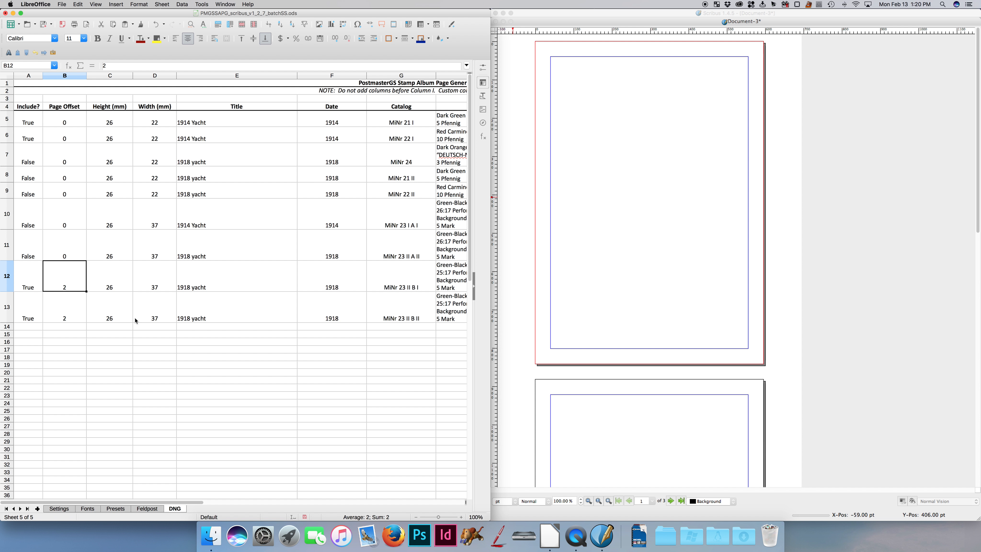